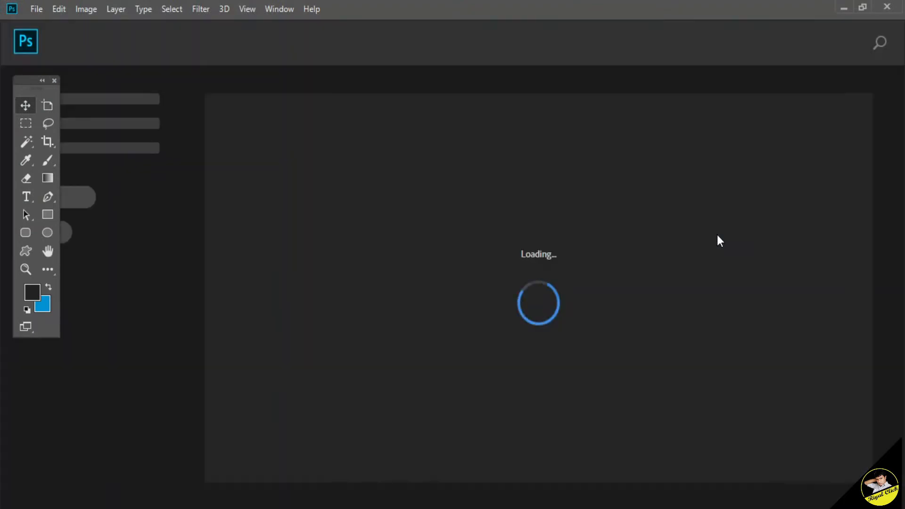
Create a new document 6 inches wide and 2 inches high at 300 pixels/inch in RGB with a white background.
left_click(36, 9)
left_click(45, 22)
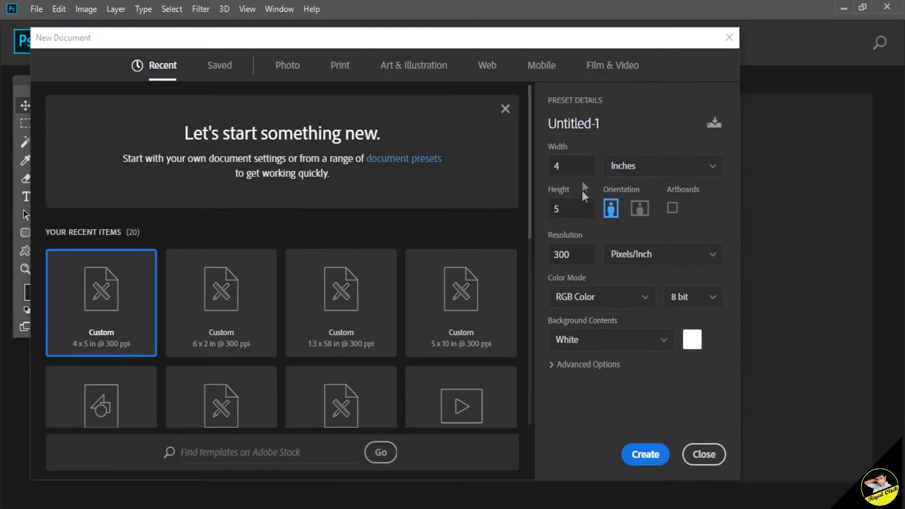
key("Tab")
type("2")
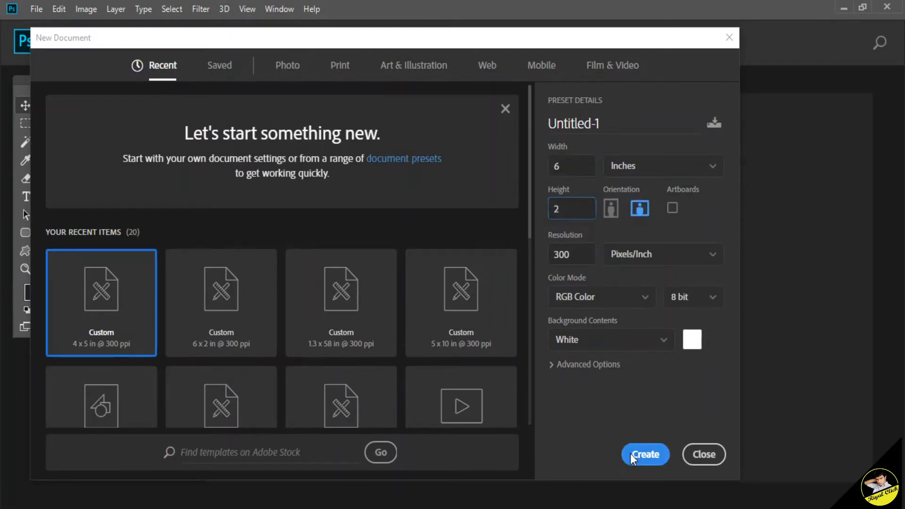
left_click(645, 454)
Set the foreground colour to black (000000) and fill the background with it using the Paint Bucket tool.
left_click(32, 292)
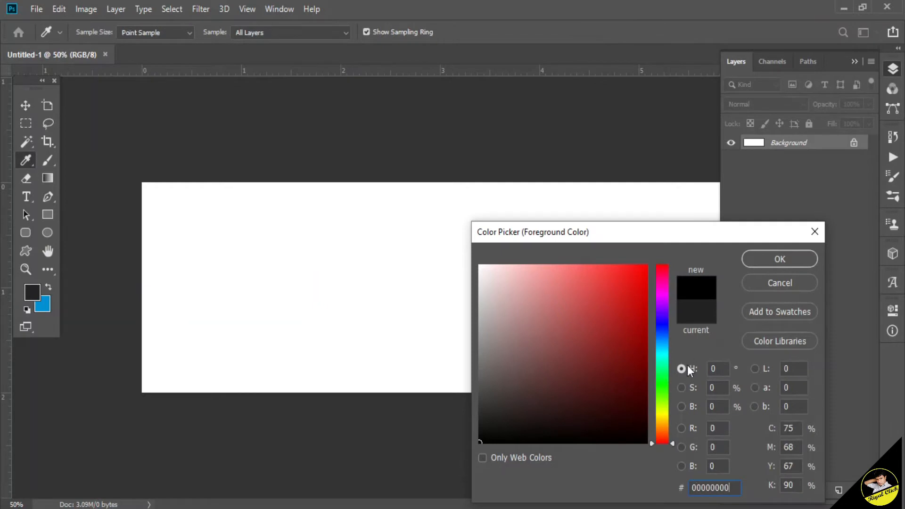
left_click(758, 261)
left_click(55, 275)
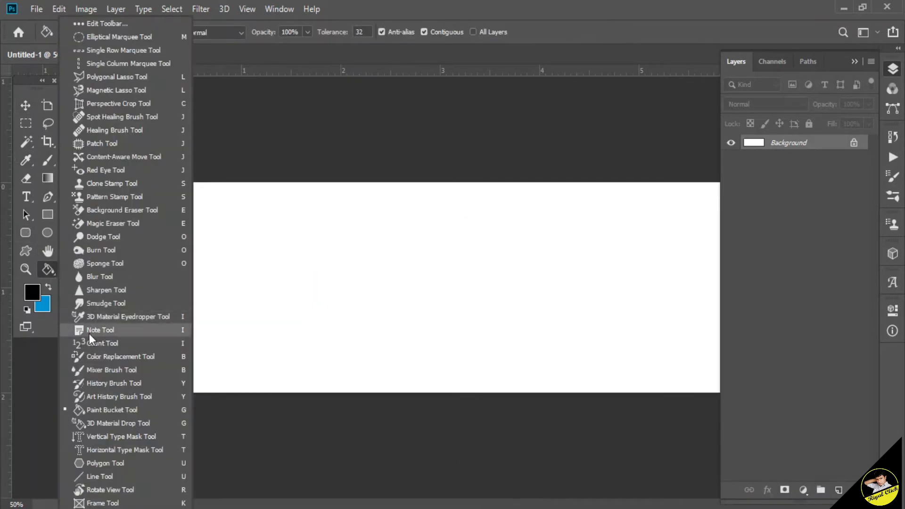
left_click(97, 409)
left_click(337, 243)
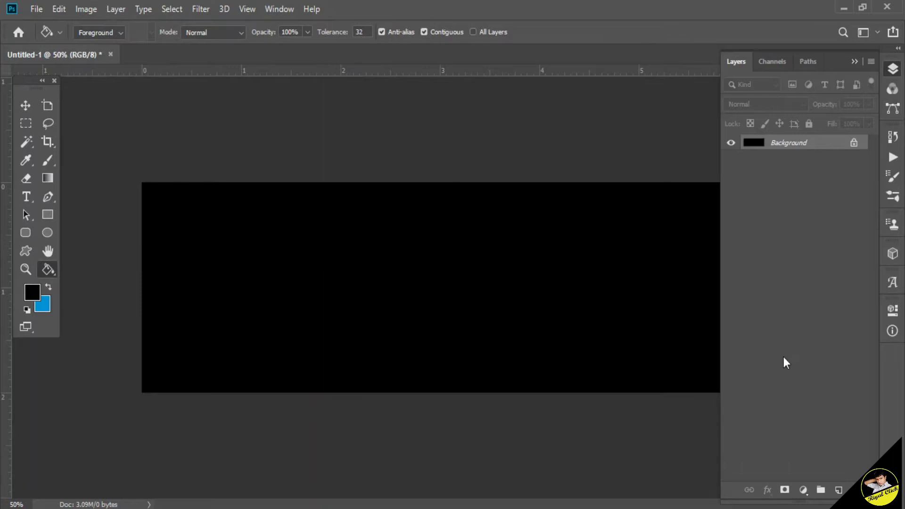
Add the text "RIYAL CLICK" in dark grey, Arial Bold at 72 pt, on the black canvas.
left_click(27, 196)
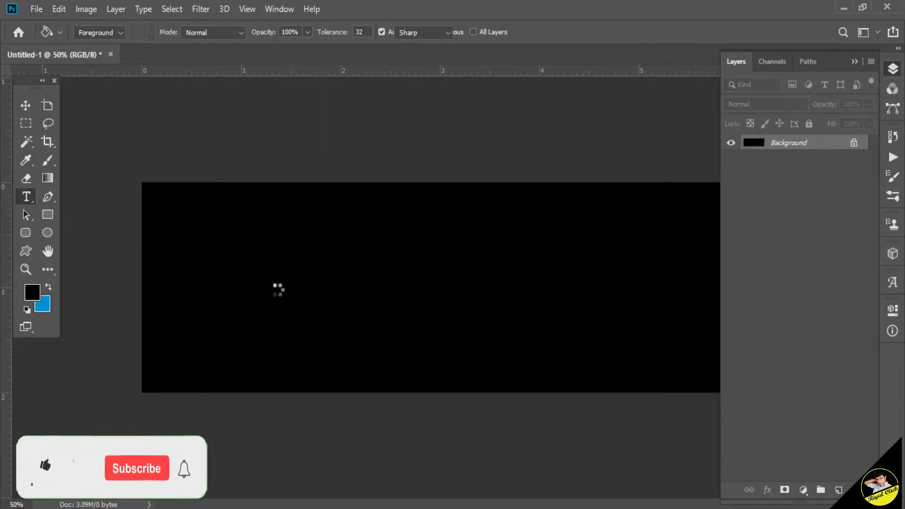
left_click(529, 33)
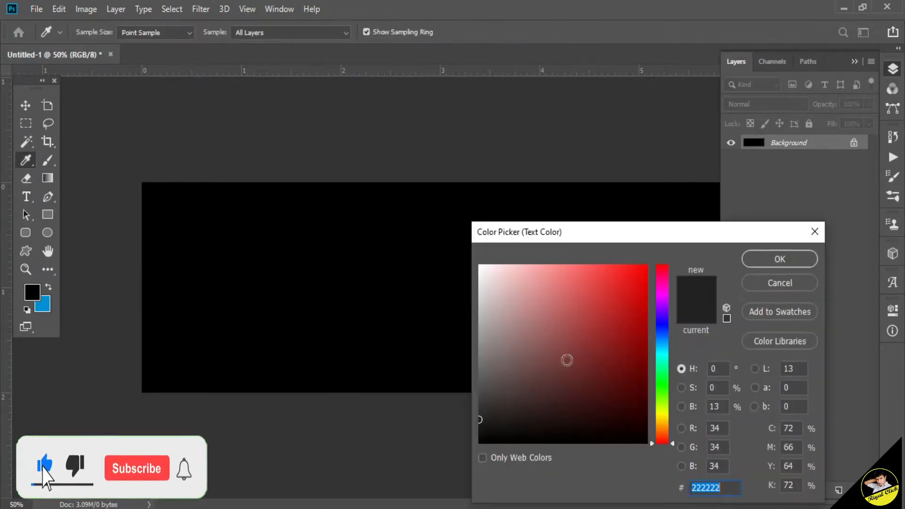
left_click(779, 258)
left_click(169, 272)
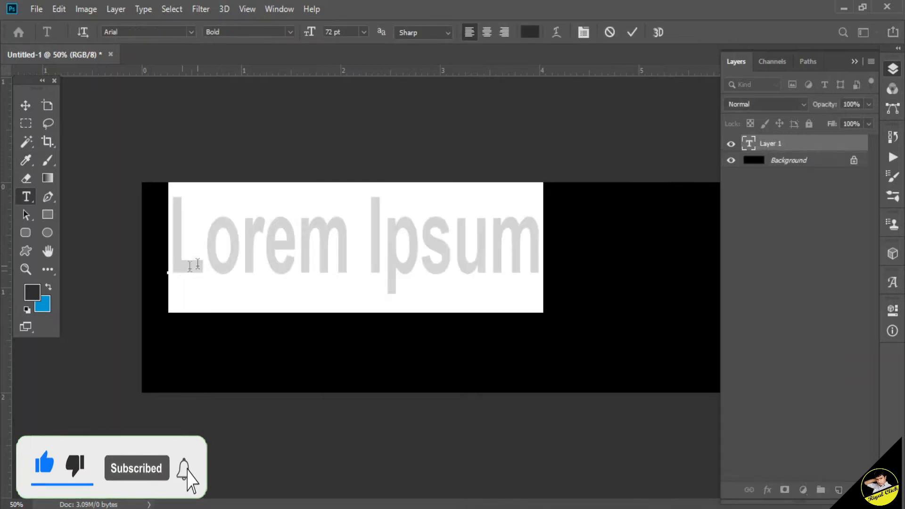
type("RI")
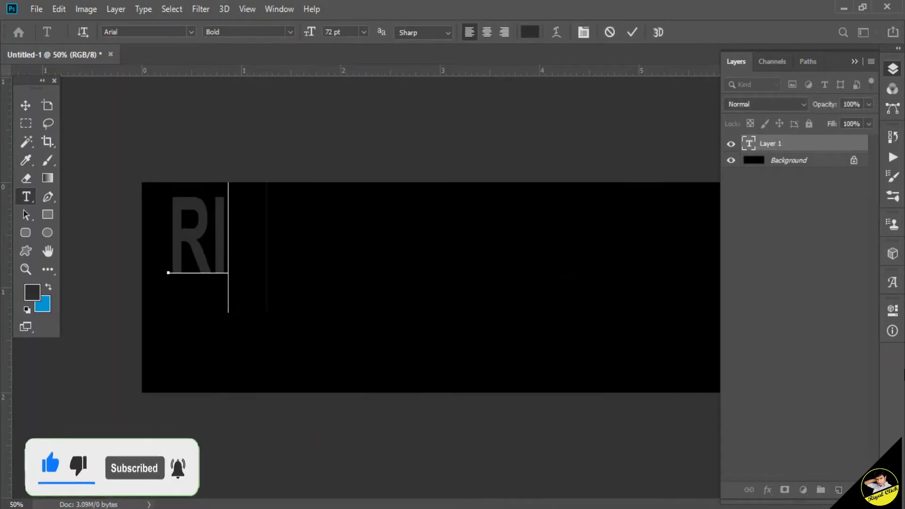
type("YAL CLICK")
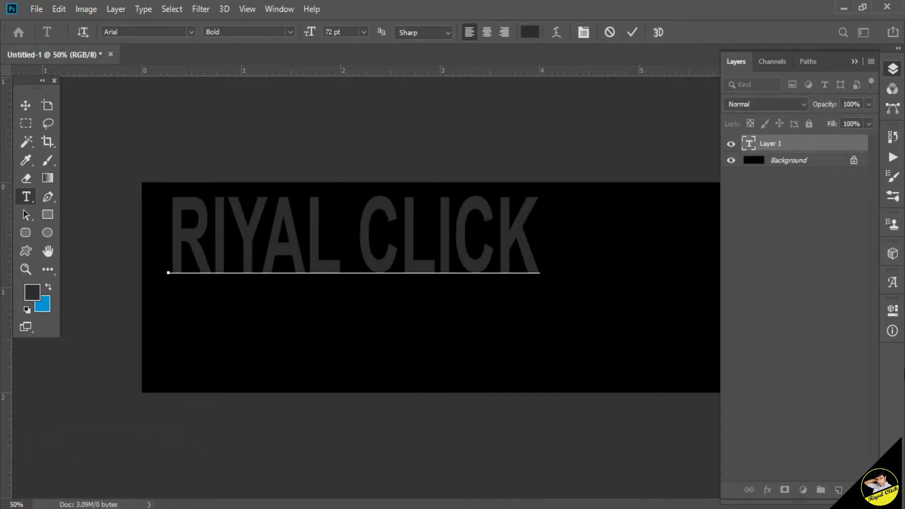
Enlarge the "RIYAL CLICK" text to span nearly the full canvas width and centre it vertically.
left_click(25, 105)
key("ctrl+minus")
left_click_drag(506, 253, 632, 260)
left_click_drag(259, 259, 253, 260)
left_click_drag(443, 303, 440, 323)
left_click_drag(471, 295, 471, 323)
key("Return")
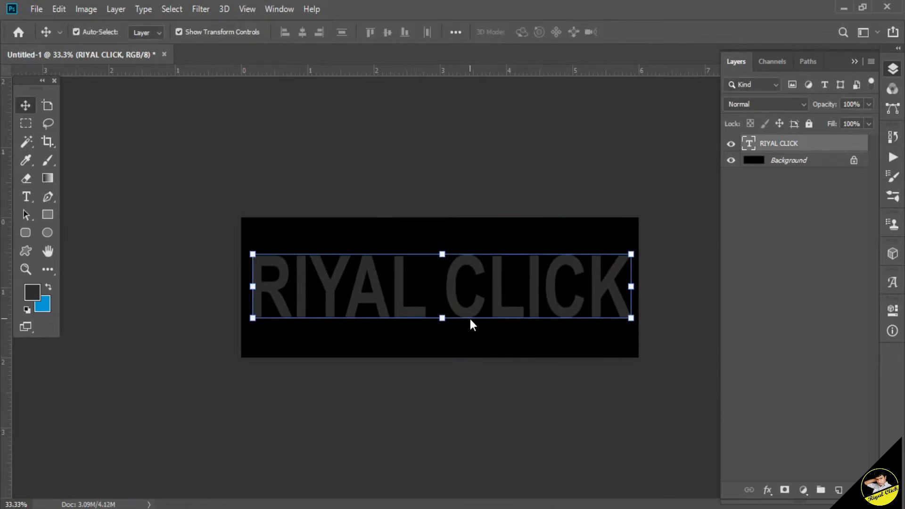
Duplicate the "RIYAL CLICK" text layer exactly over the original.
key("ctrl+c")
key("ctrl+v")
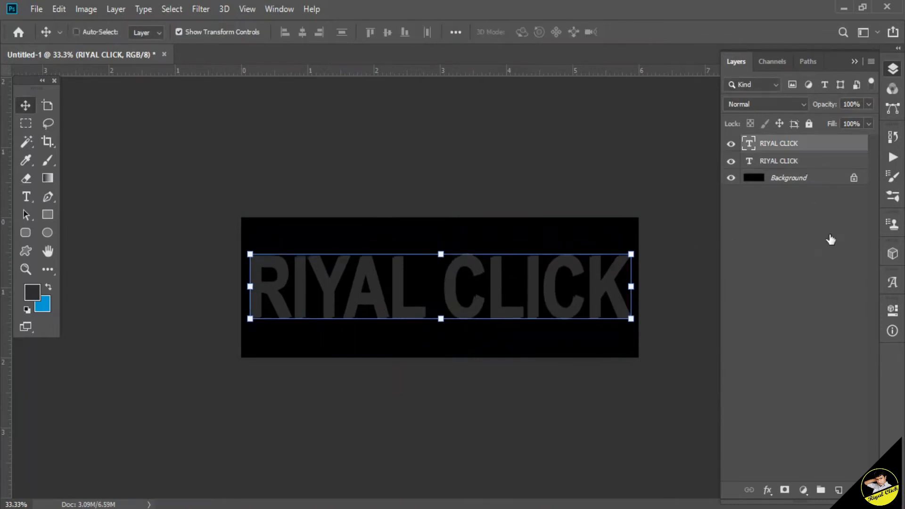
key("alt+ctrl+a")
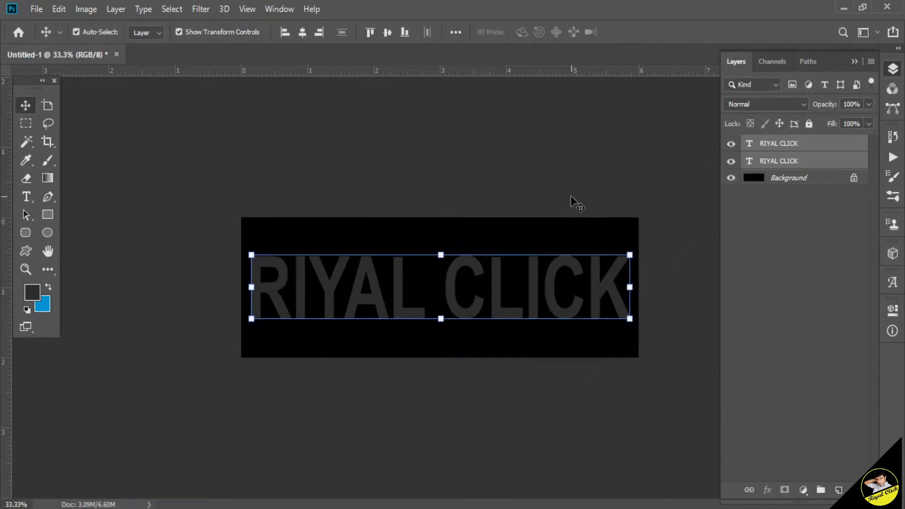
left_click(571, 198)
Recolour the word "RIYAL" in the upper text layer to bright green (00ff66).
left_click(27, 196)
double_click(344, 283)
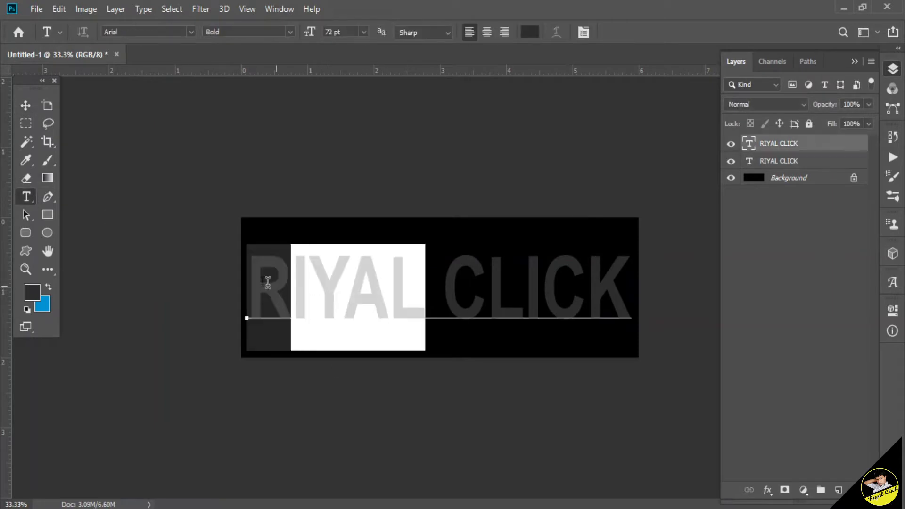
left_click(530, 33)
left_click_drag(661, 378, 661, 373)
left_click_drag(638, 282, 657, 259)
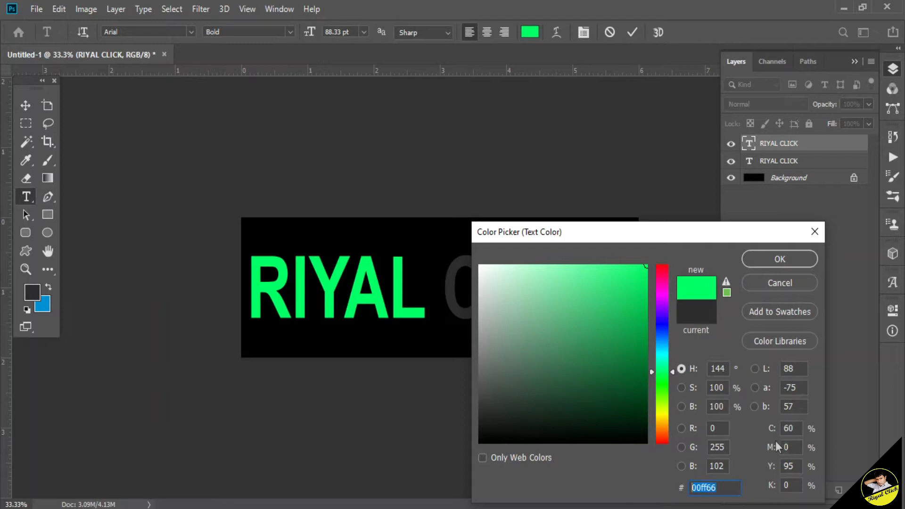
left_click(796, 262)
Recolour the word "CLICK" in the upper text layer to red (ff0000).
left_click_drag(440, 282, 580, 75)
left_click(530, 33)
left_click_drag(645, 267, 664, 252)
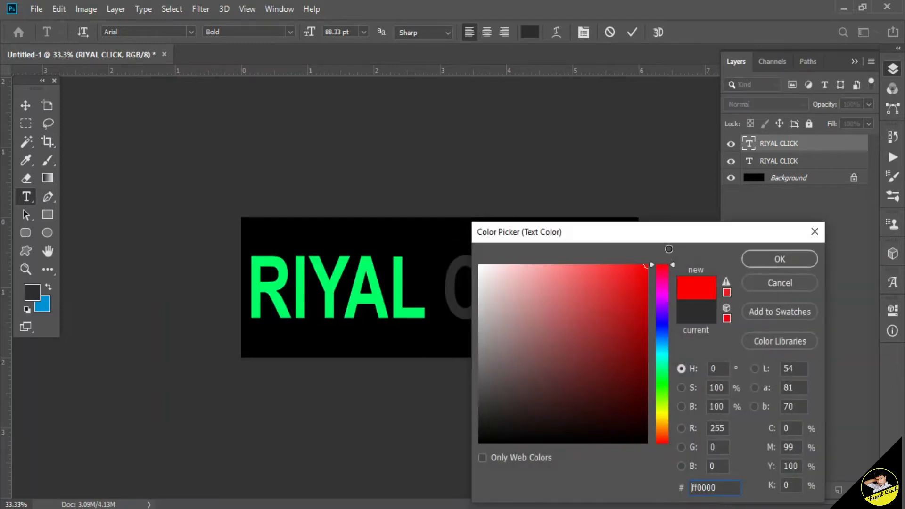
left_click(779, 259)
left_click(618, 276)
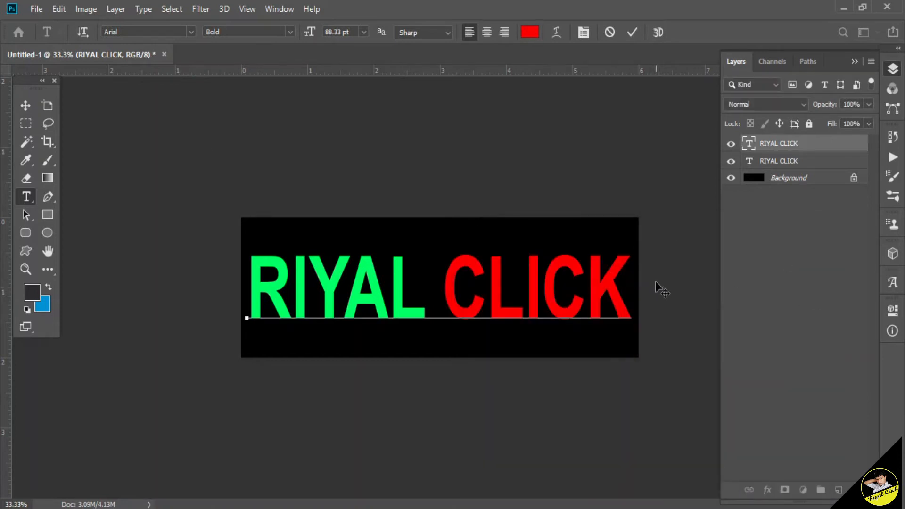
Start saving the image and create a folder named "Text Animation" inside Riyal Click on drive F: as its destination.
left_click(36, 9)
left_click(95, 169)
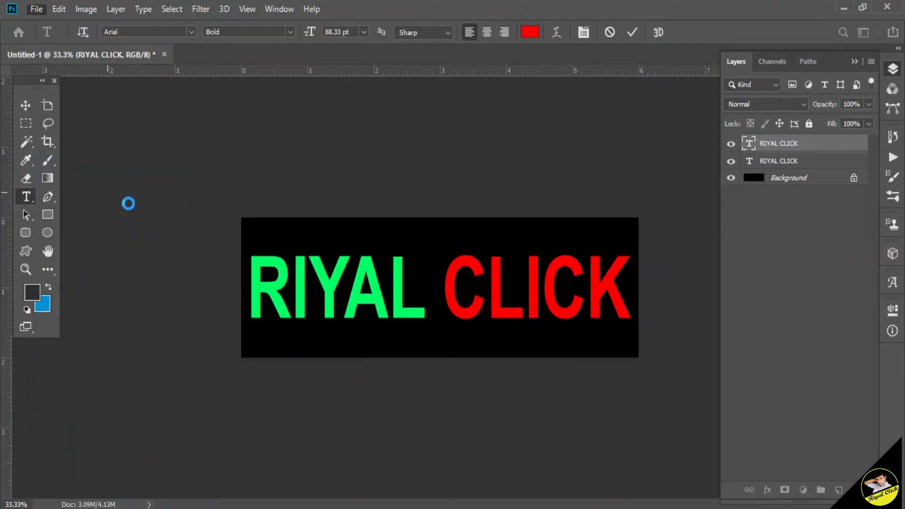
left_click(65, 294)
double_click(144, 230)
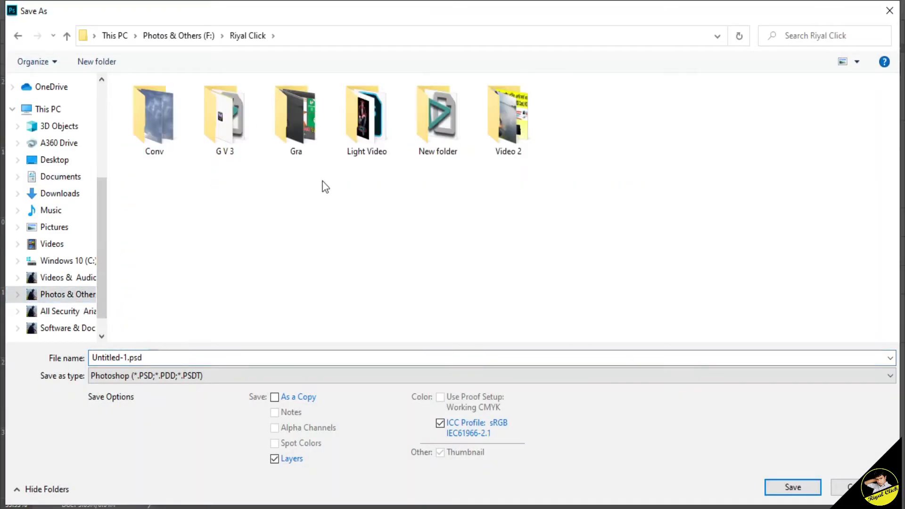
right_click(616, 210)
mouse_move(650, 380)
left_click(524, 188)
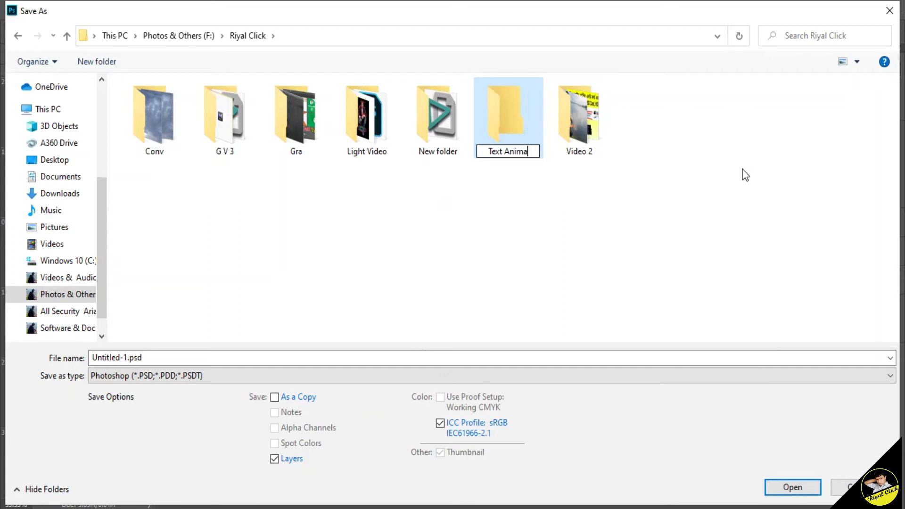
double_click(527, 137)
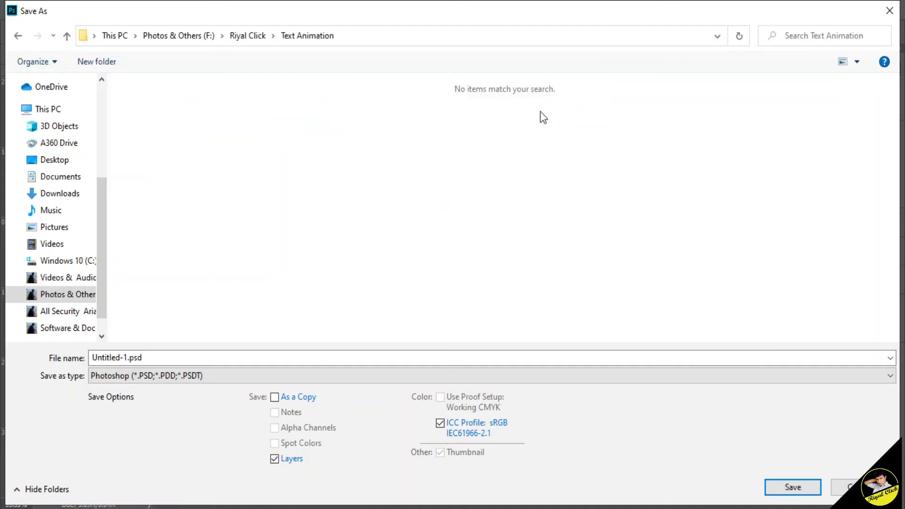
Save the fully coloured text frame as a JPEG named 1 with the offered JPEG options.
left_click(169, 359)
left_click(169, 358)
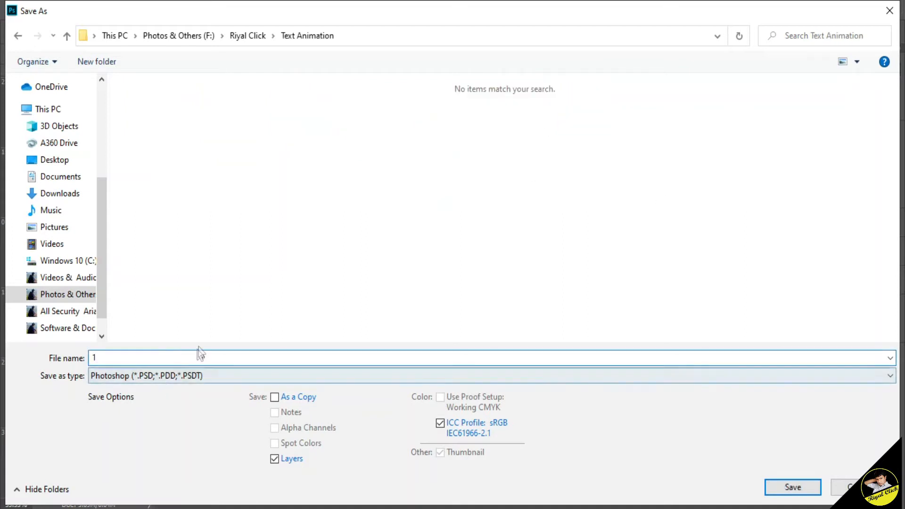
left_click(198, 376)
left_click(165, 235)
left_click(793, 488)
left_click(538, 116)
Delete the final K from the coloured text in the upper layer.
key("ctrl+z")
left_click_drag(622, 295, 587, 295)
key("BackSpace")
Save the frame with the K removed as a JPEG named 2 in the Text Animation folder.
left_click(36, 9)
left_click(76, 163)
left_click(208, 376)
left_click(141, 234)
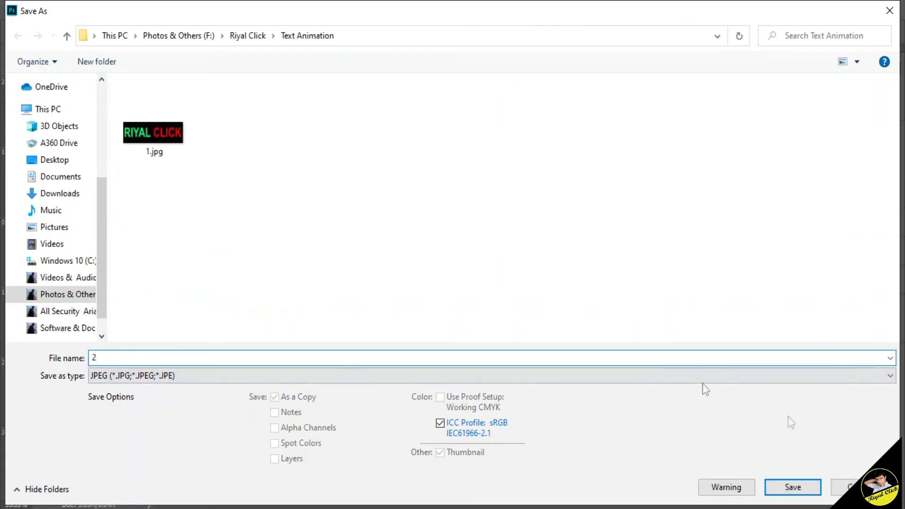
type("2")
left_click(792, 487)
left_click(530, 116)
Delete the second C of "CLICK" from the coloured text and save the frame as a JPEG named 3.
left_click_drag(586, 271, 559, 270)
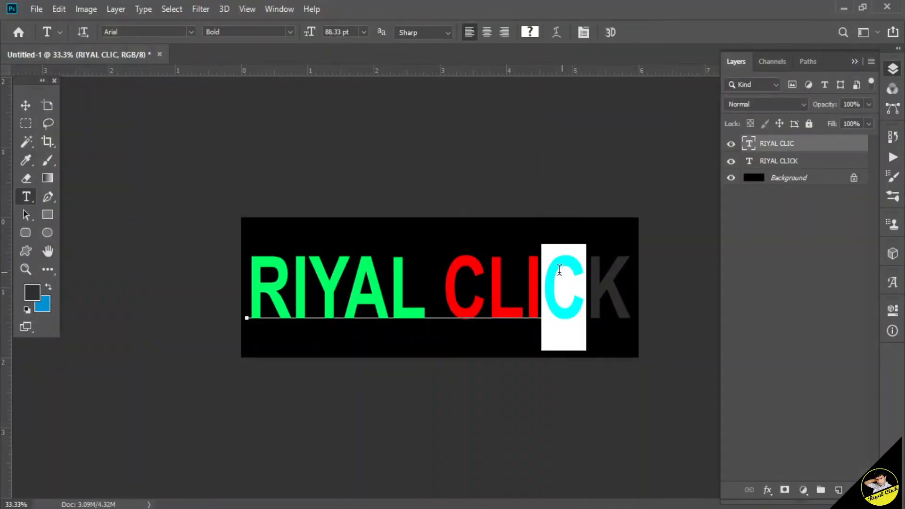
key("BackSpace")
left_click(36, 9)
left_click(70, 162)
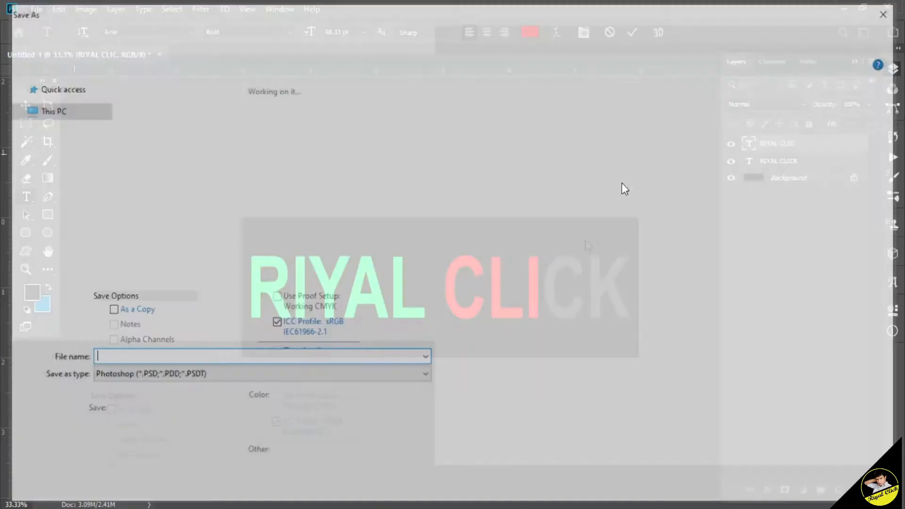
type("3")
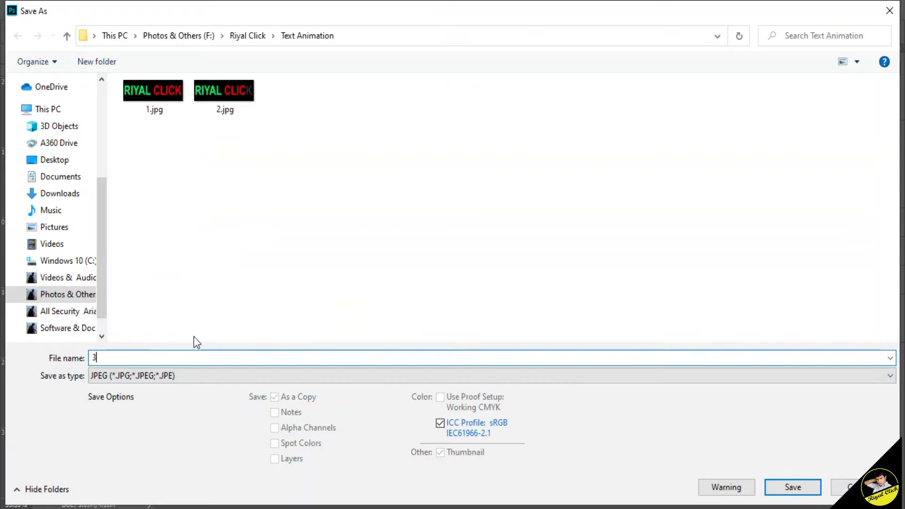
left_click(794, 485)
left_click(535, 116)
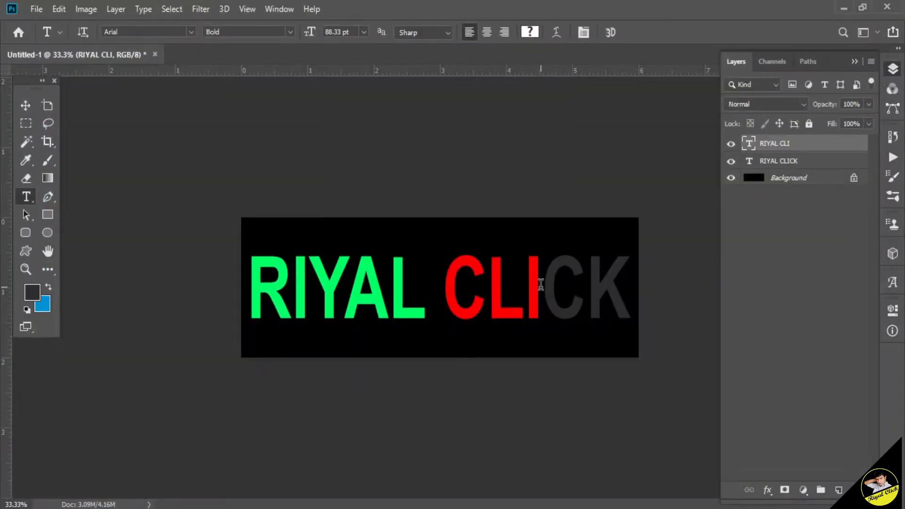
Delete the I of "CLICK" from the coloured text and save the frame as a JPEG named 4.
left_click(540, 284)
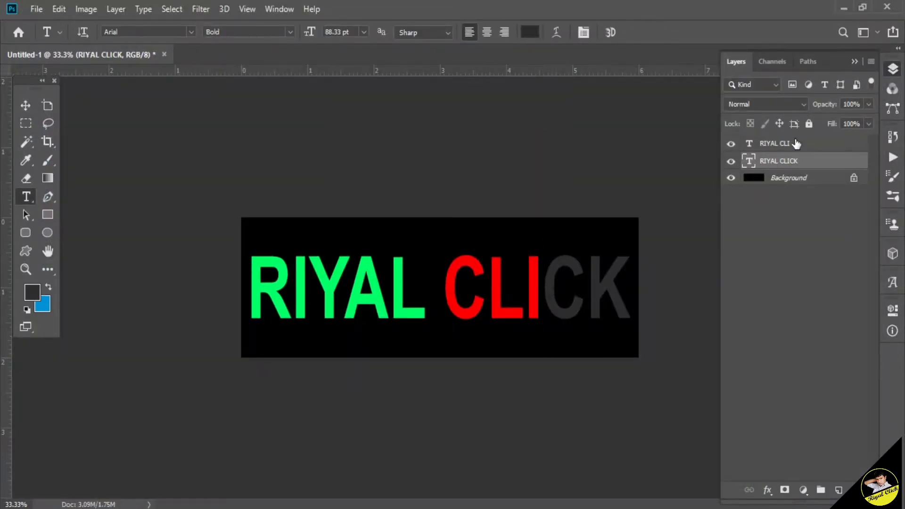
left_click(796, 143)
left_click(37, 9)
left_click(61, 161)
left_click(226, 376)
left_click(160, 236)
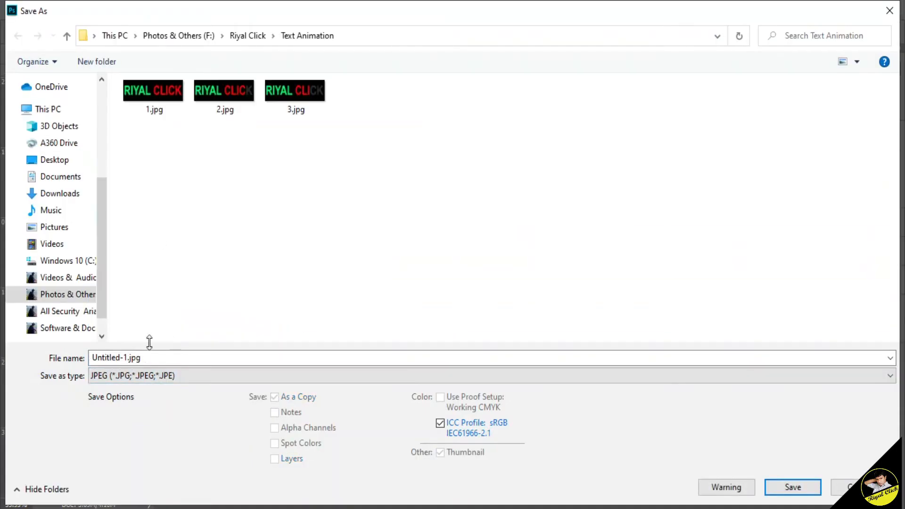
left_click(786, 493)
left_click(537, 117)
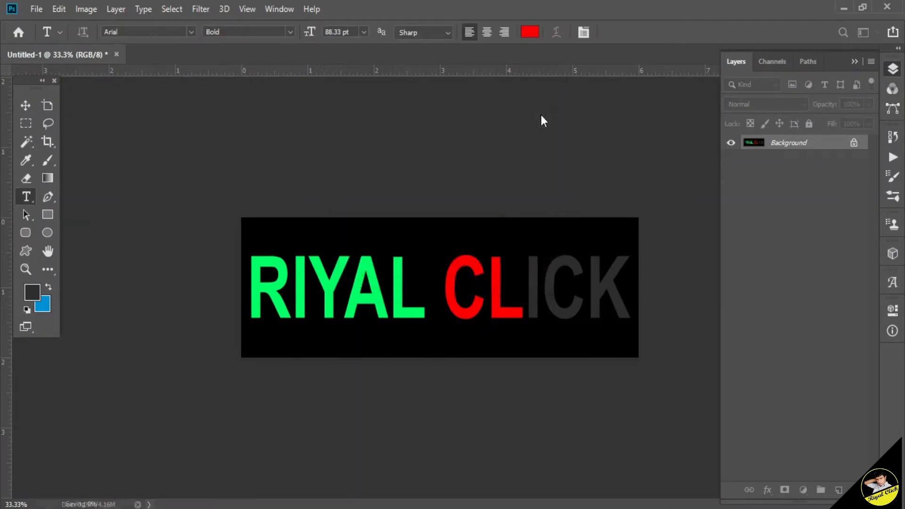
Delete the red L from the coloured text and save the frame as a JPEG named 5.
left_click(520, 309)
left_click(36, 9)
left_click(61, 161)
left_click(137, 375)
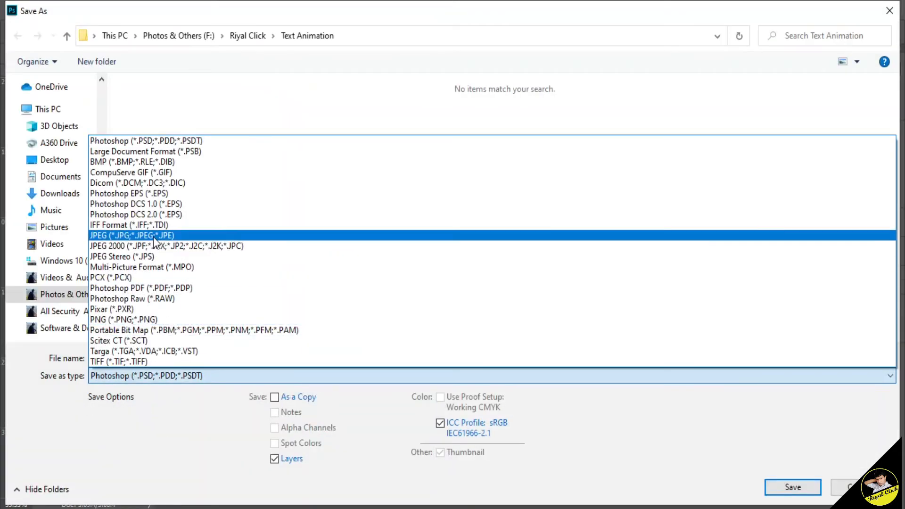
left_click(151, 236)
left_click(146, 357)
type("5")
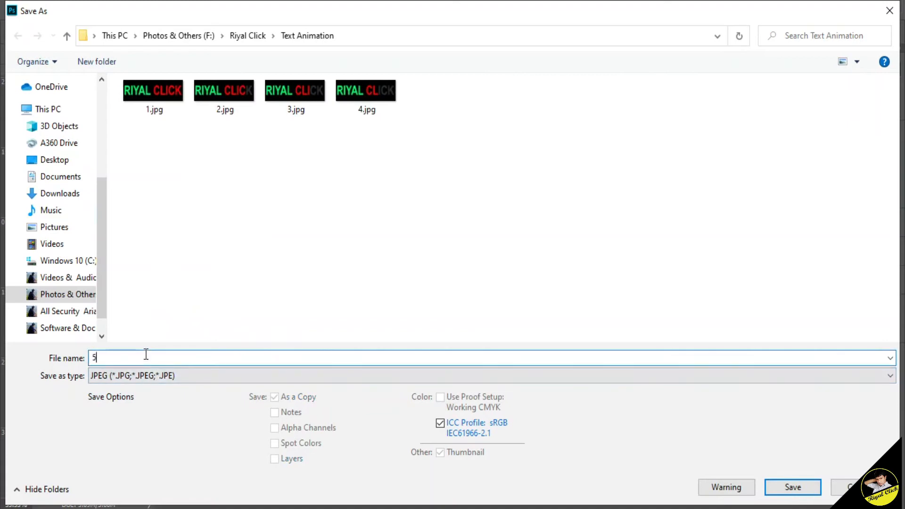
left_click(795, 494)
left_click(522, 111)
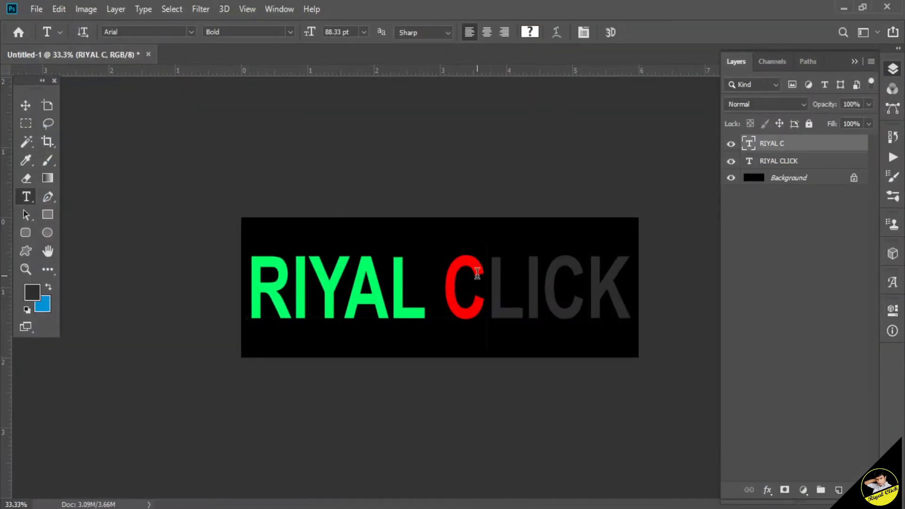
Delete the red C from the coloured text and save the frame as a JPEG named 6.
left_click(477, 272)
left_click(37, 9)
left_click(52, 163)
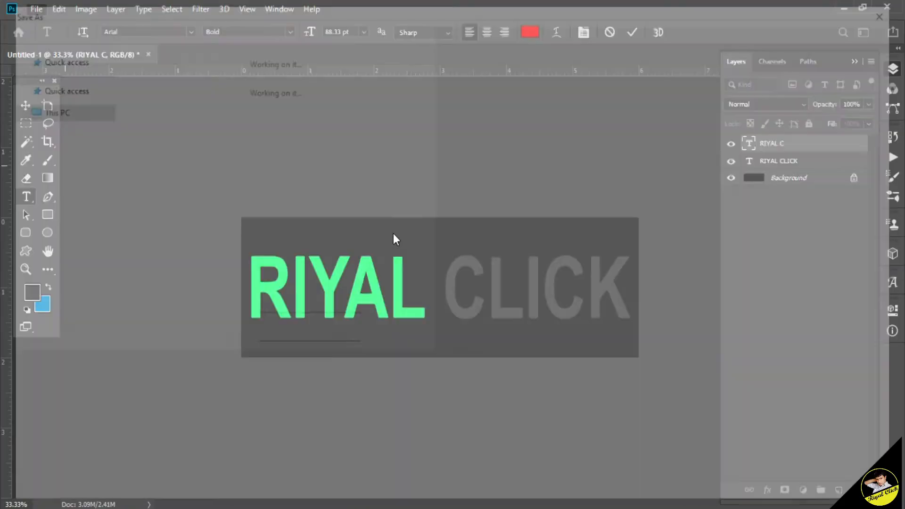
left_click(179, 376)
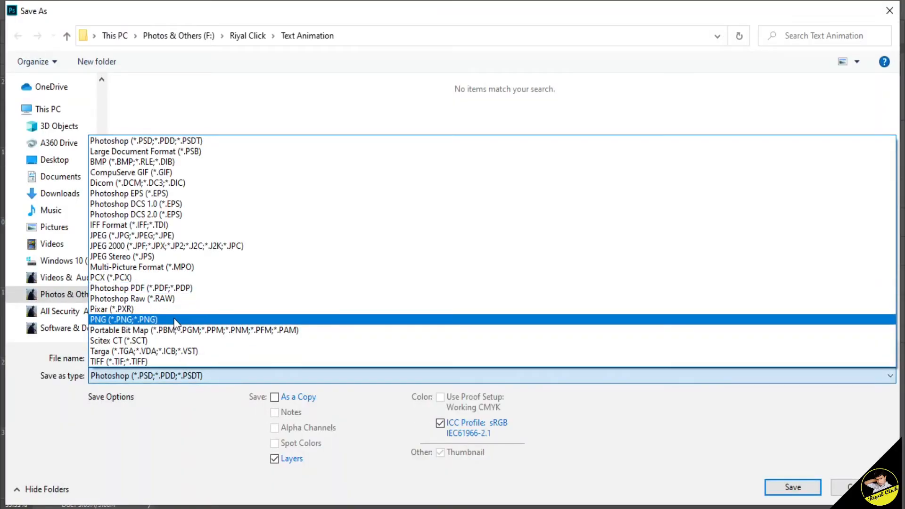
left_click(169, 234)
triple_click(172, 357)
type("6")
left_click(796, 486)
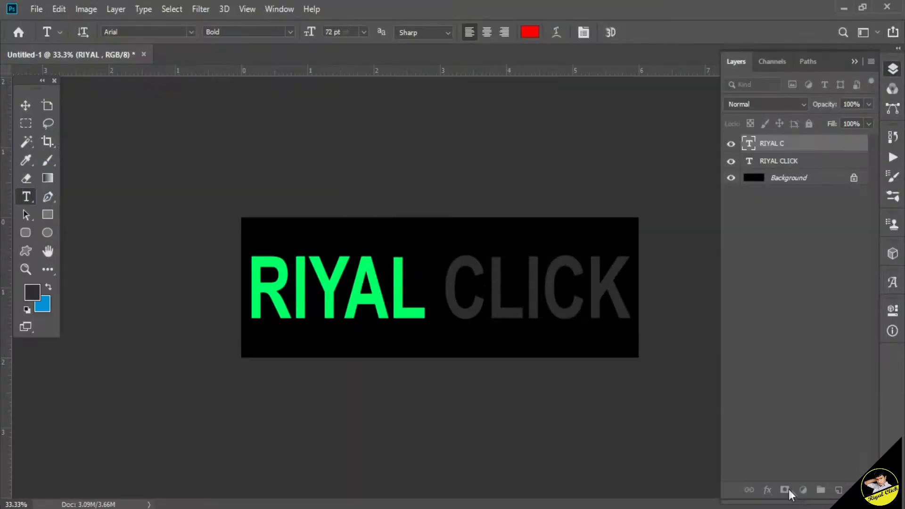
left_click(539, 115)
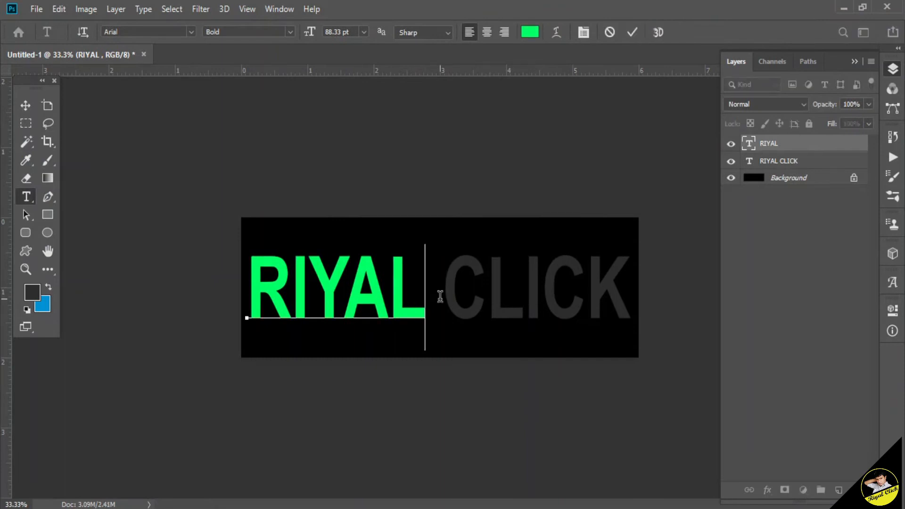
Delete the L of "RIYAL" from the green text and save the frame as a JPEG named 7.
key("BackSpace")
left_click(36, 9)
left_click(71, 171)
left_click(179, 375)
left_click(170, 235)
triple_click(150, 358)
left_click(812, 484)
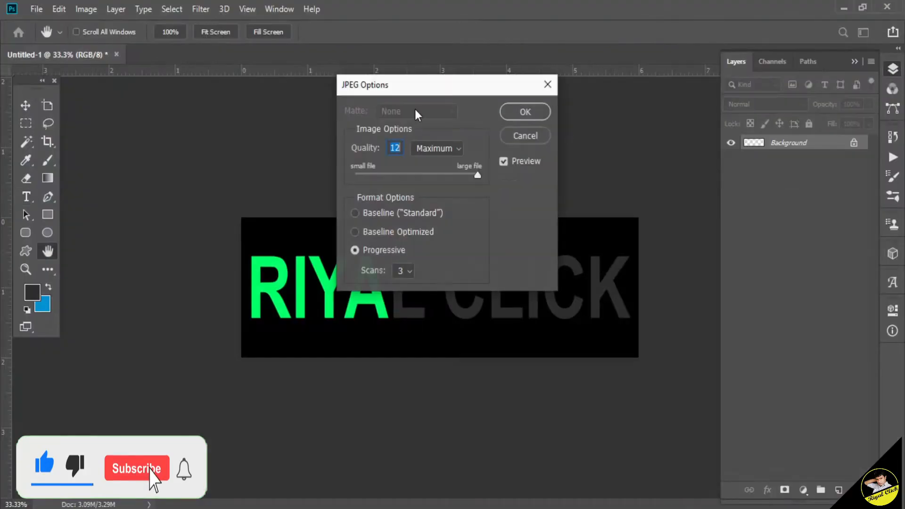
left_click(539, 114)
Delete the green A from the coloured text and save the frame as a JPEG named 8.
key("BackSpace")
left_click(36, 8)
left_click(57, 165)
left_click(171, 376)
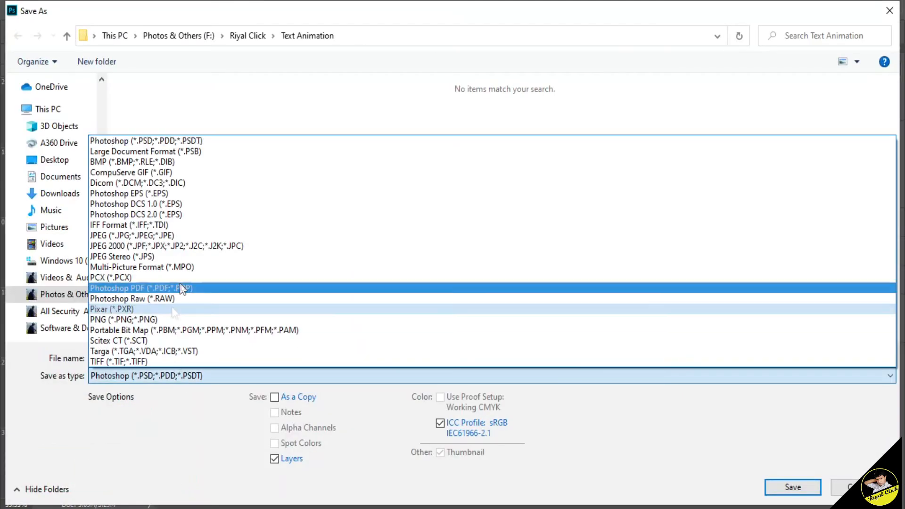
left_click(170, 234)
triple_click(162, 358)
type("8")
left_click(792, 487)
left_click(537, 114)
Delete the green Y from the coloured text and save the frame as a JPEG named 9.
left_click(325, 282)
key("End")
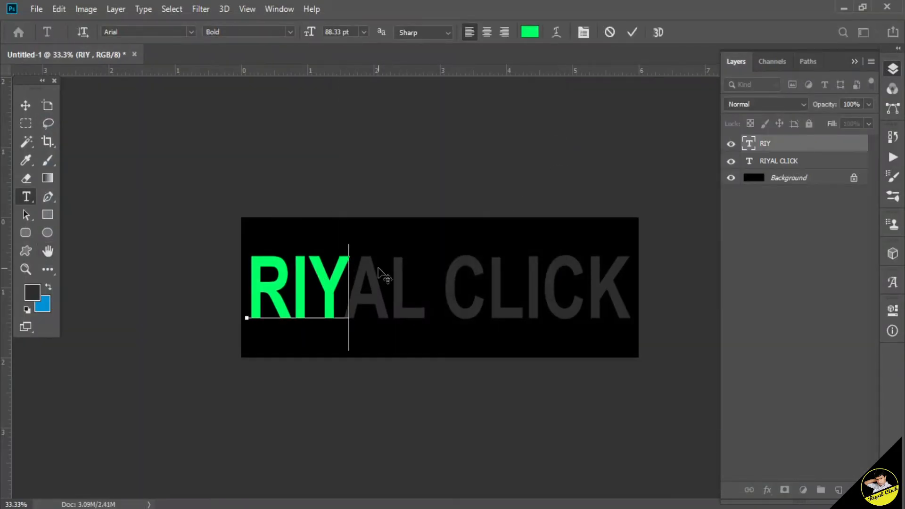
left_click(36, 9)
left_click(61, 171)
left_click(173, 376)
left_click(154, 239)
left_click(142, 358)
type("9")
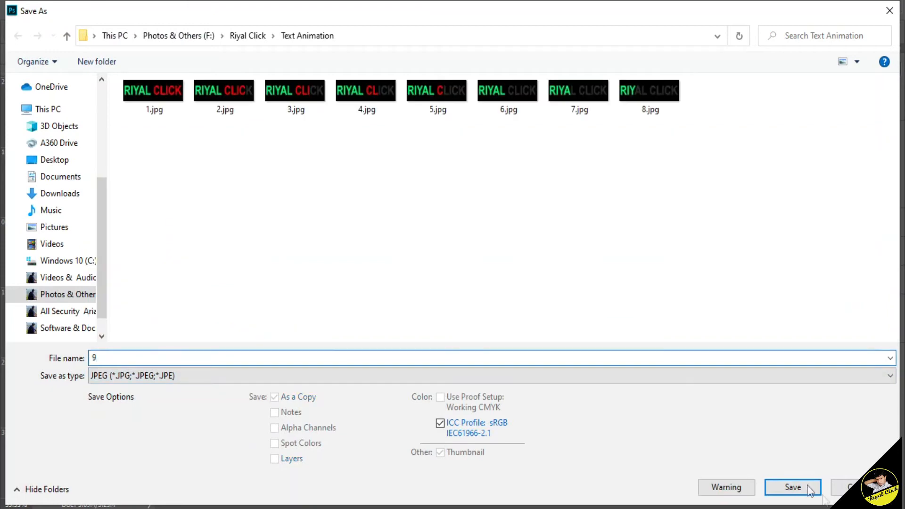
left_click(821, 493)
left_click(523, 112)
Delete the green I from the coloured text and save the frame as a JPEG named 10.
left_click(299, 289)
left_click(36, 9)
left_click(61, 165)
left_click(160, 375)
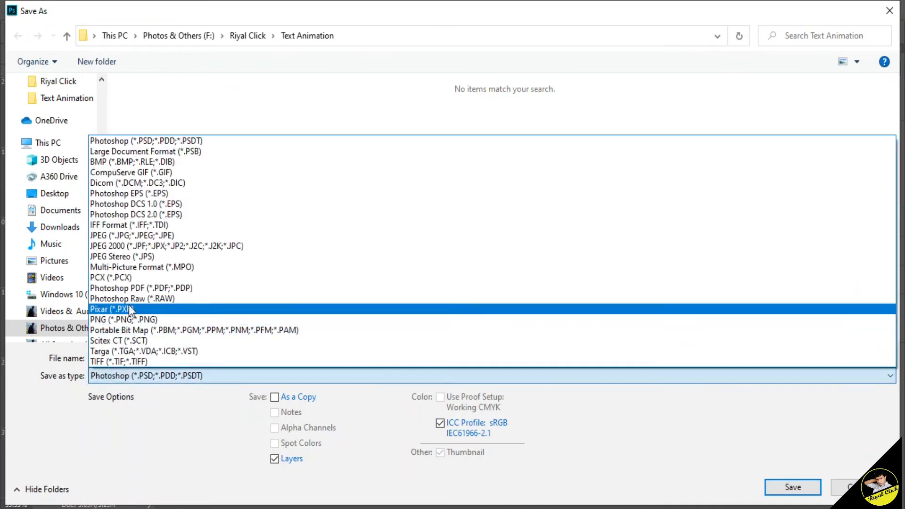
left_click(130, 235)
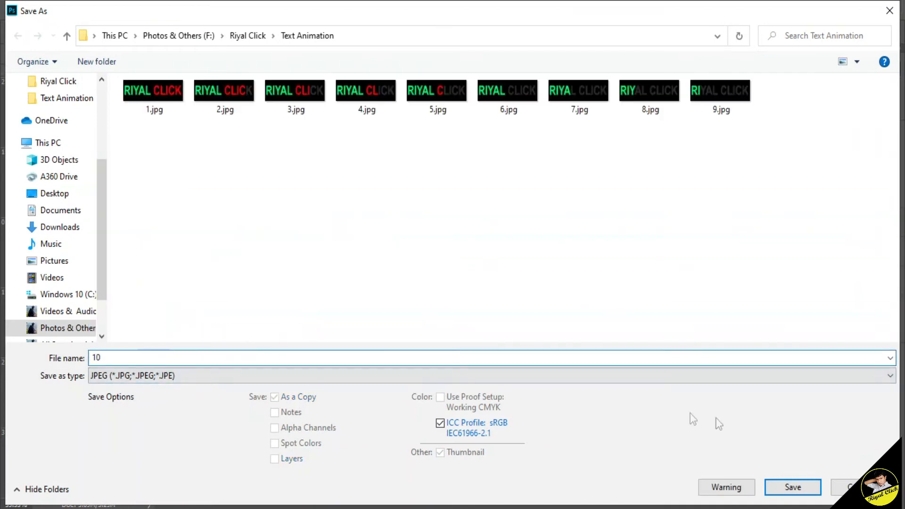
left_click(792, 487)
left_click(522, 112)
Delete the remaining green R from the coloured text and save the frame as a JPEG named 11.
left_click(289, 287)
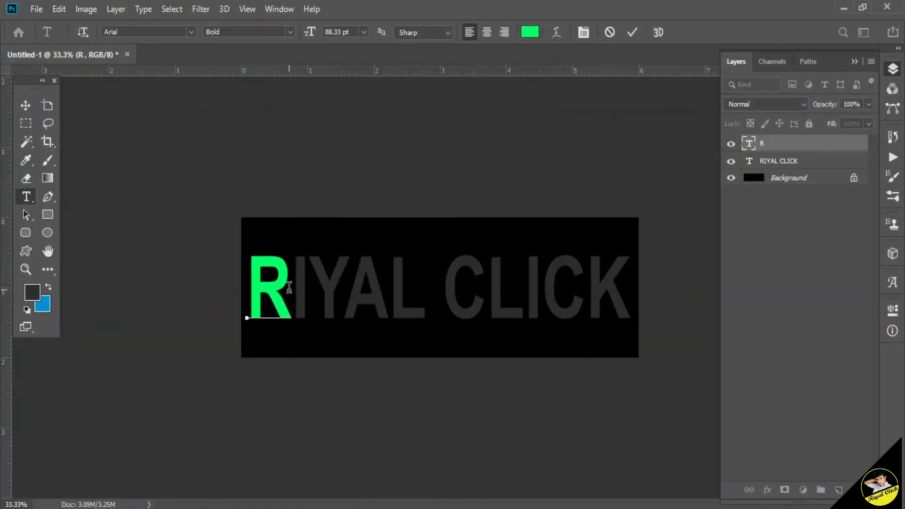
key("BackSpace")
left_click(36, 9)
left_click(85, 166)
left_click(189, 376)
left_click(146, 234)
left_click(262, 356)
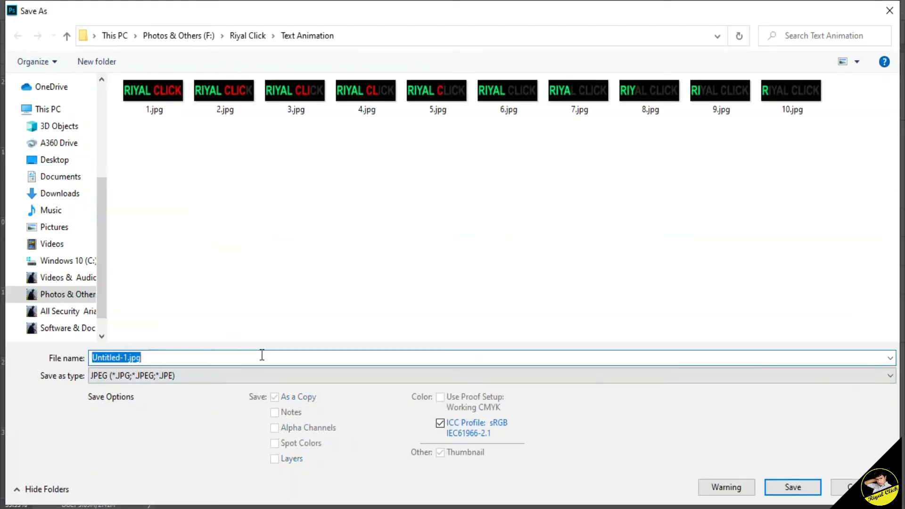
type("11")
key("Return")
key("Return")
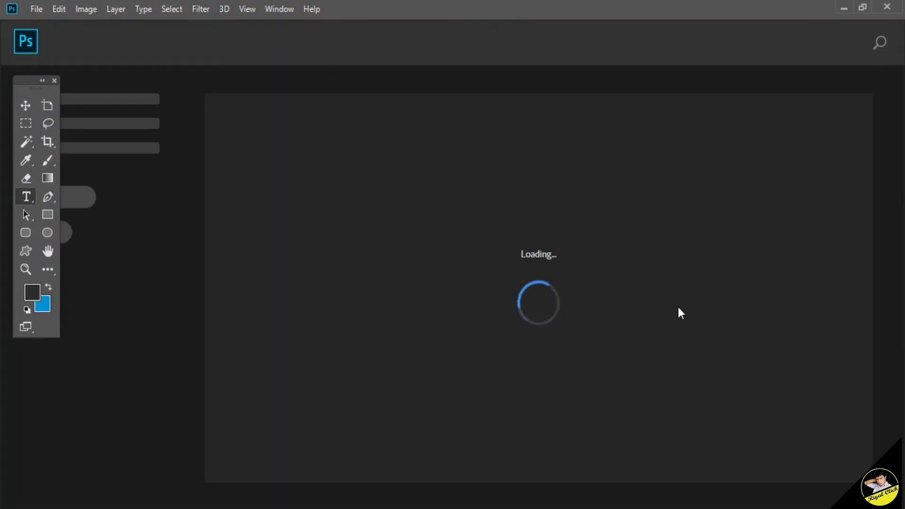
Load the files 1.jpg to 11.jpg from the Text Animation folder into one document as a layer stack.
left_click(36, 9)
mouse_move(89, 343)
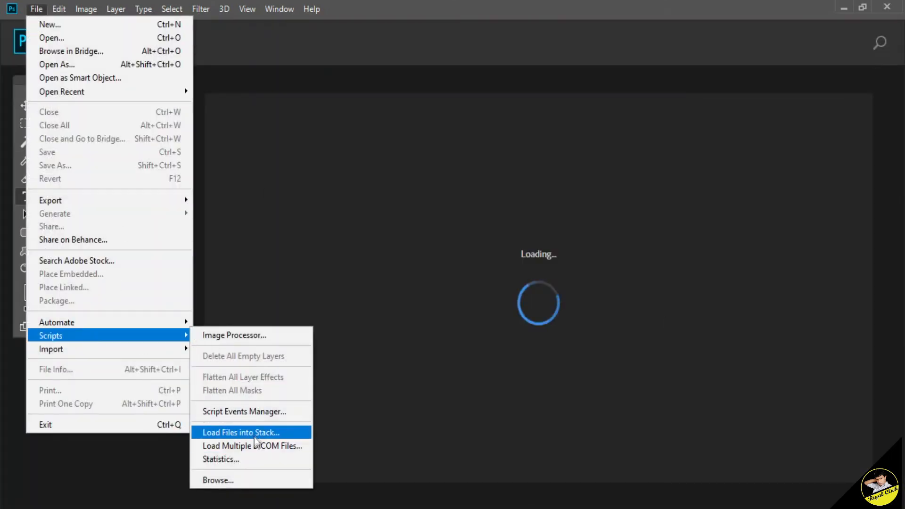
left_click(229, 430)
left_click(506, 213)
left_click_drag(885, 233, 121, 78)
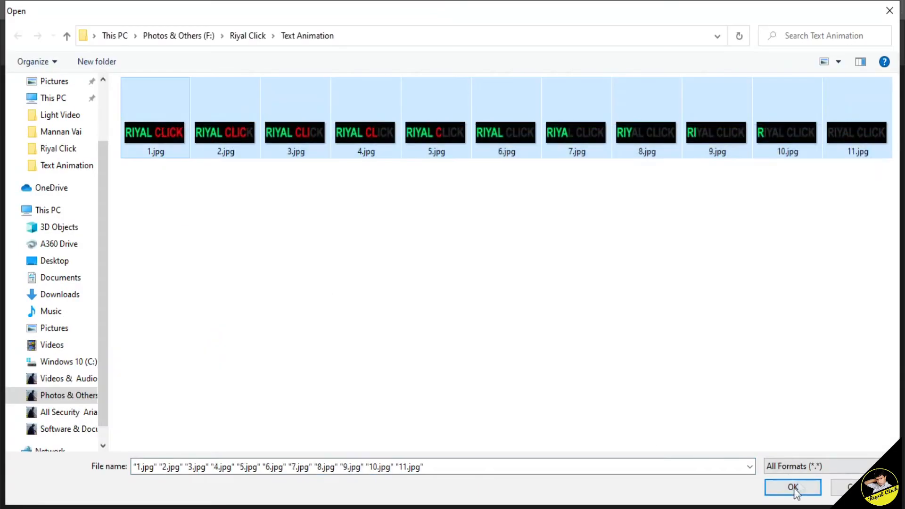
left_click(792, 487)
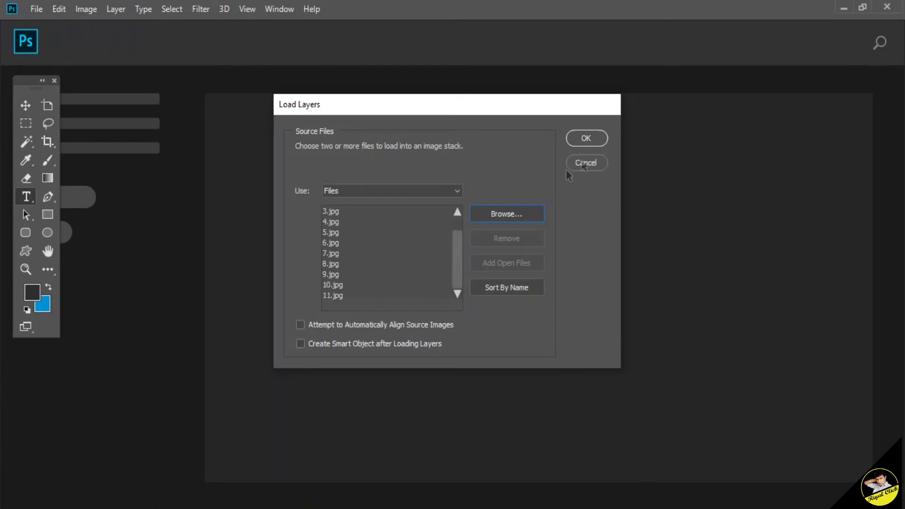
left_click(585, 138)
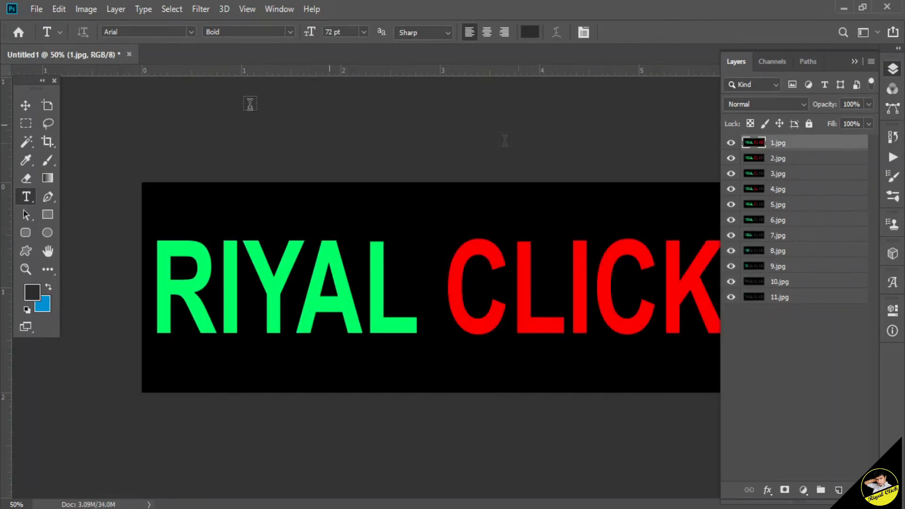
Create a frame animation in the timeline and make its frames from the document's layers.
left_click(278, 9)
left_click(325, 449)
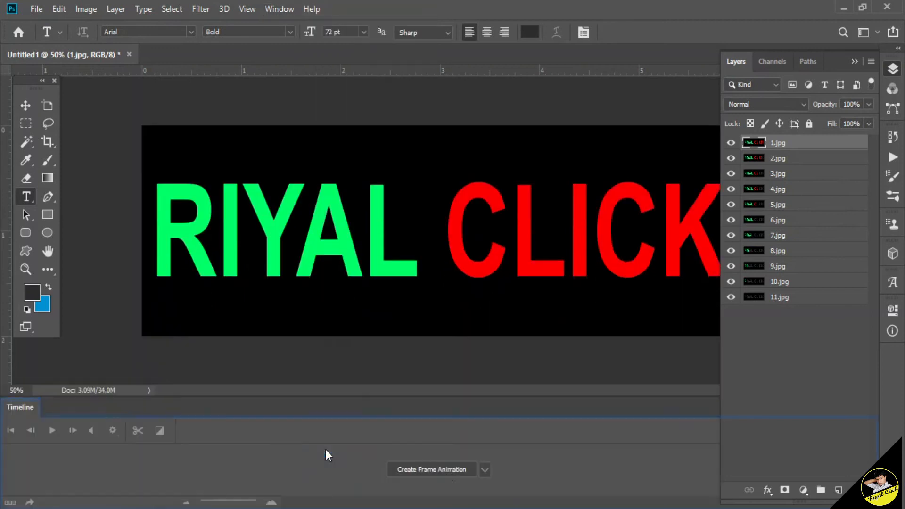
left_click(443, 473)
left_click(854, 61)
left_click(871, 432)
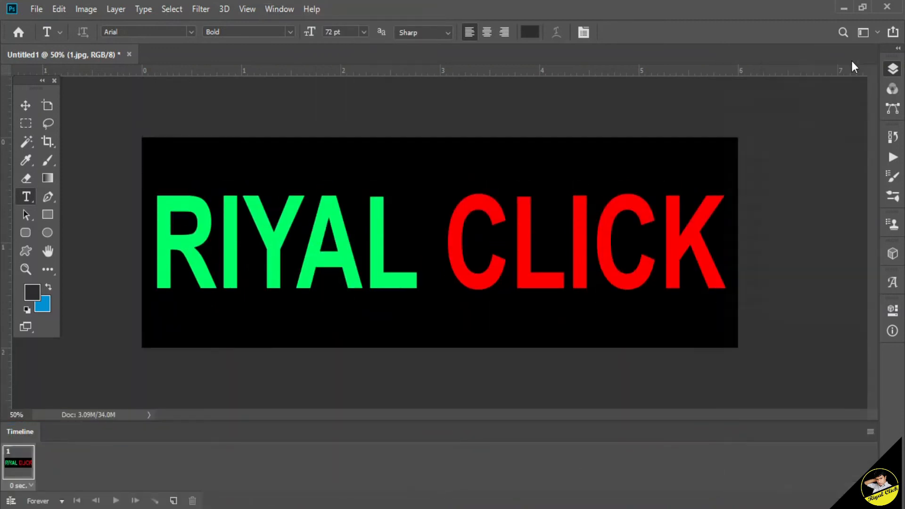
left_click(833, 282)
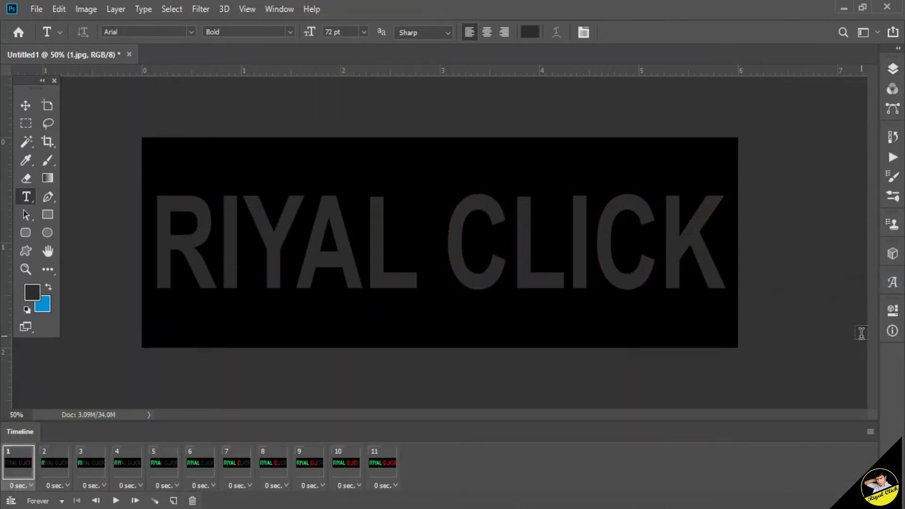
Set the animation to loop forever with a 0.2-second delay on every frame, and play it as a check.
left_click(61, 501)
left_click(47, 463)
left_click(395, 485)
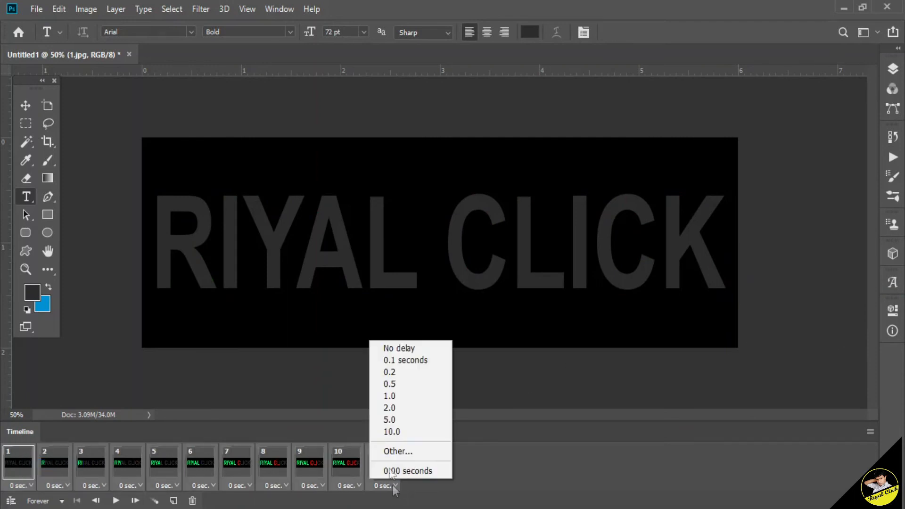
left_click(390, 371)
left_click(115, 500)
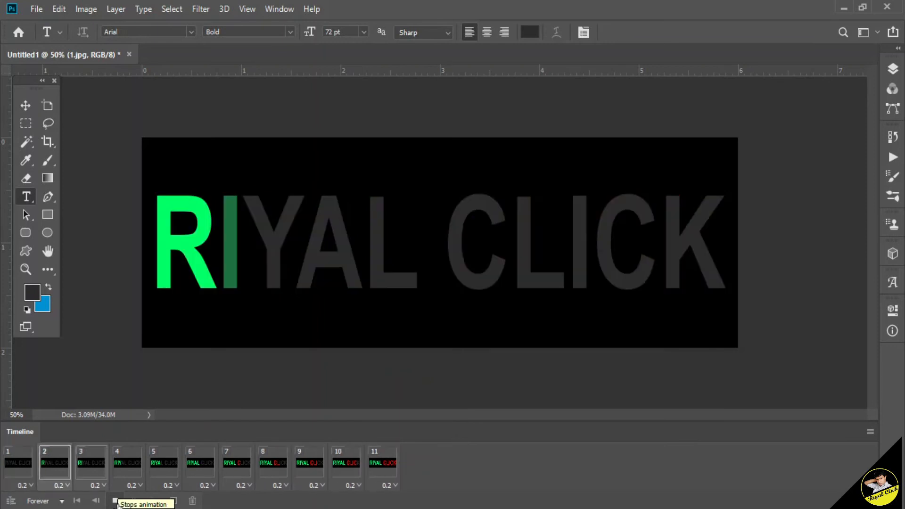
left_click(115, 501)
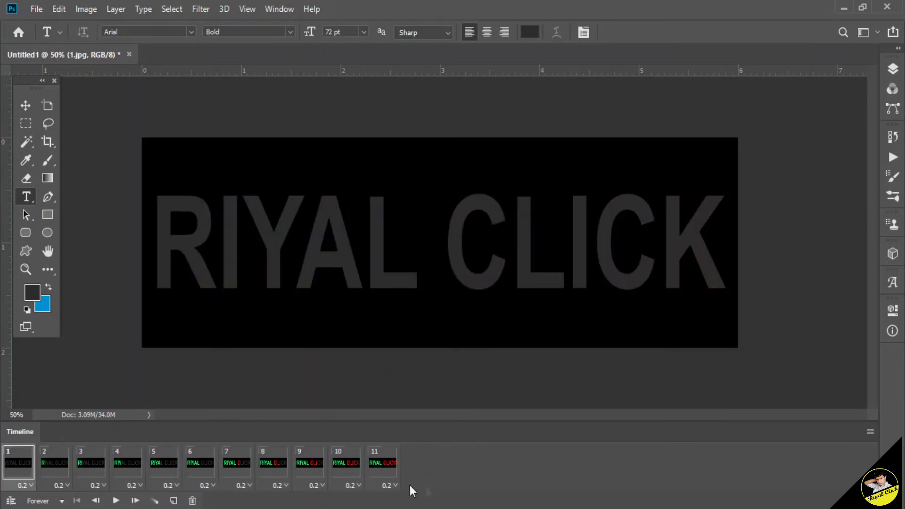
Set the delay of all eleven frames to 0.5 seconds and preview the animation.
left_click(384, 469, "shift")
left_click(395, 486)
left_click(410, 394)
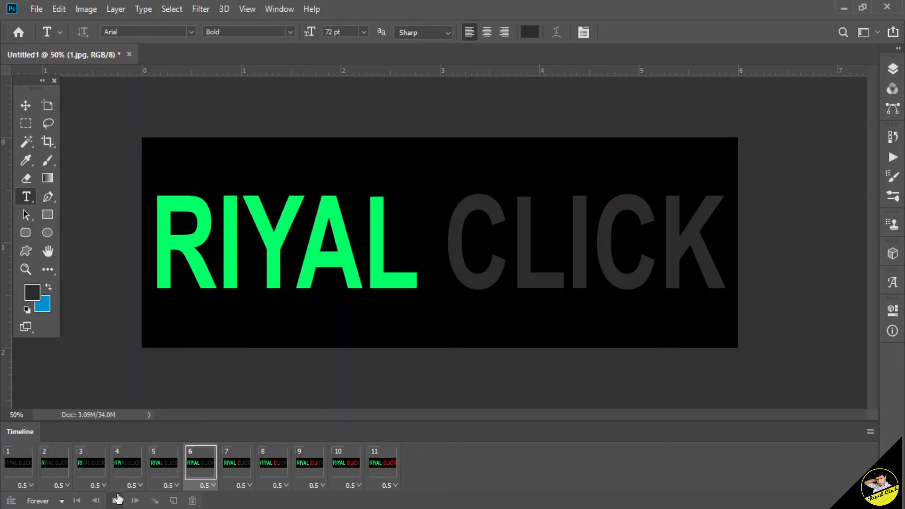
Set up a Save for Web export of the animation in GIF format with the Adaptive palette.
left_click(36, 9)
mouse_move(71, 200)
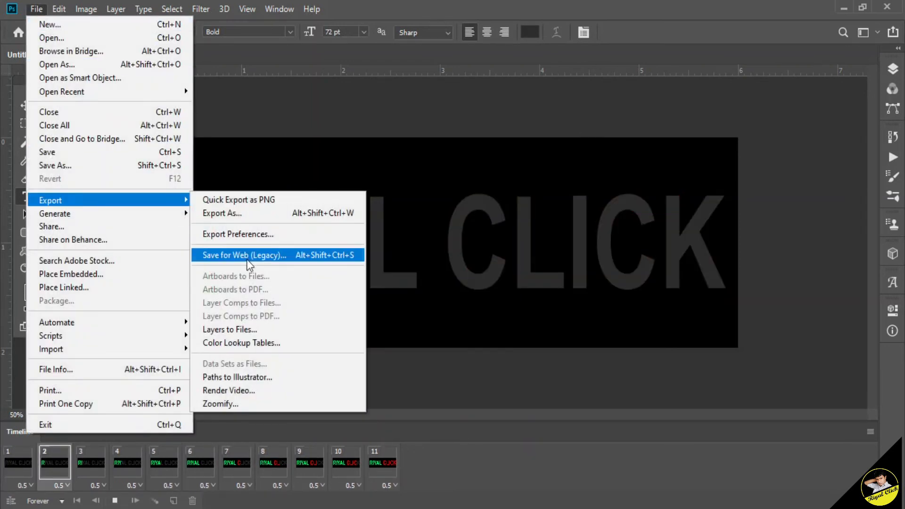
left_click(247, 254)
left_click(643, 51)
left_click(616, 125)
left_click(616, 69)
left_click(641, 223)
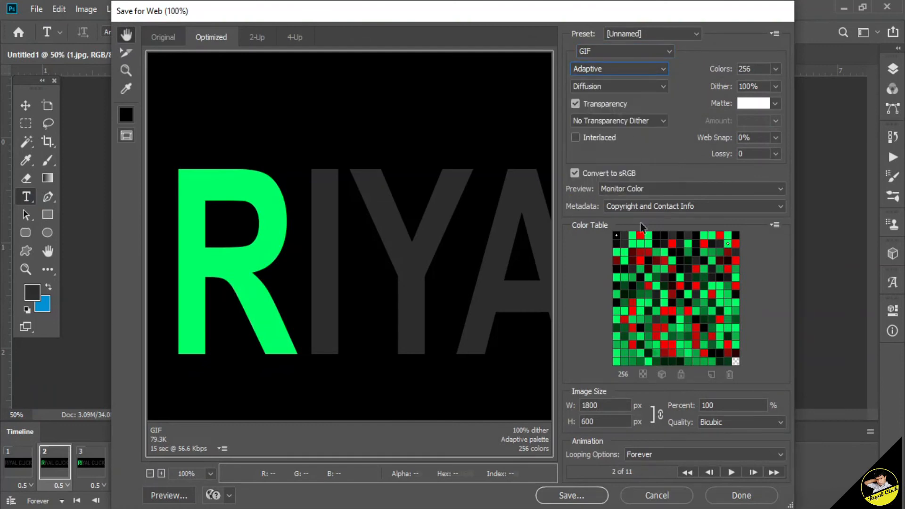
Save the GIF as Text Animation in the Text Animation folder and close the document without saving its changes.
left_click(575, 494)
left_click(166, 430)
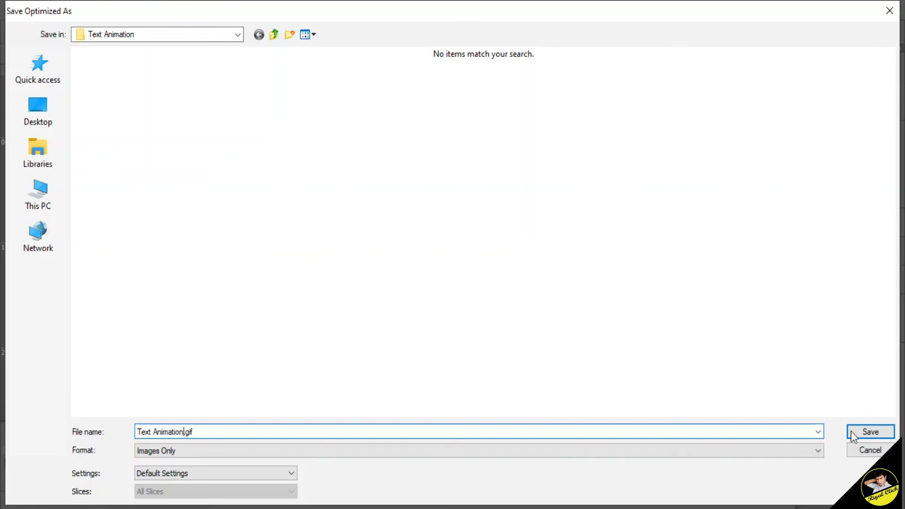
left_click(871, 432)
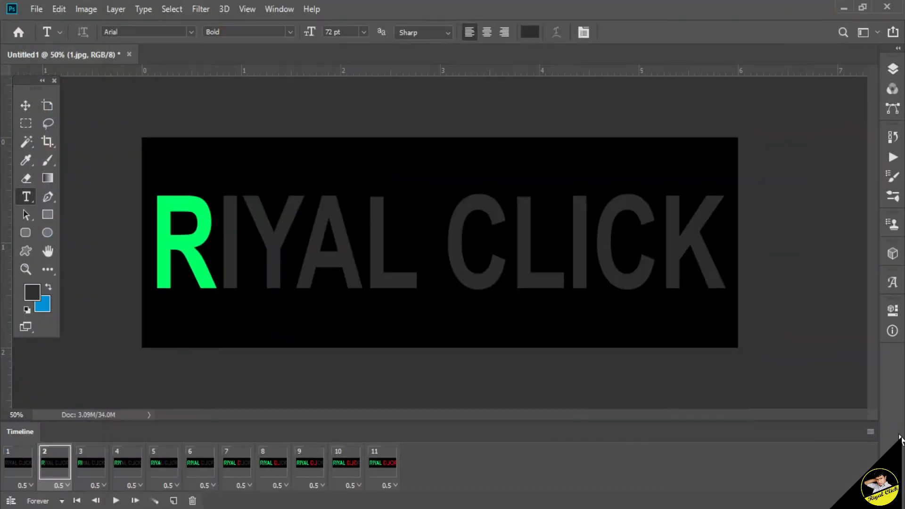
left_click(130, 55)
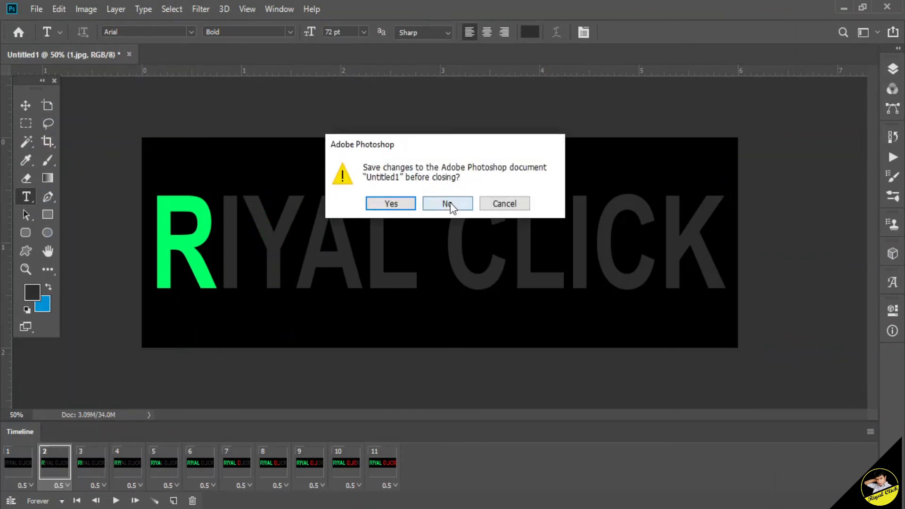
left_click(457, 205)
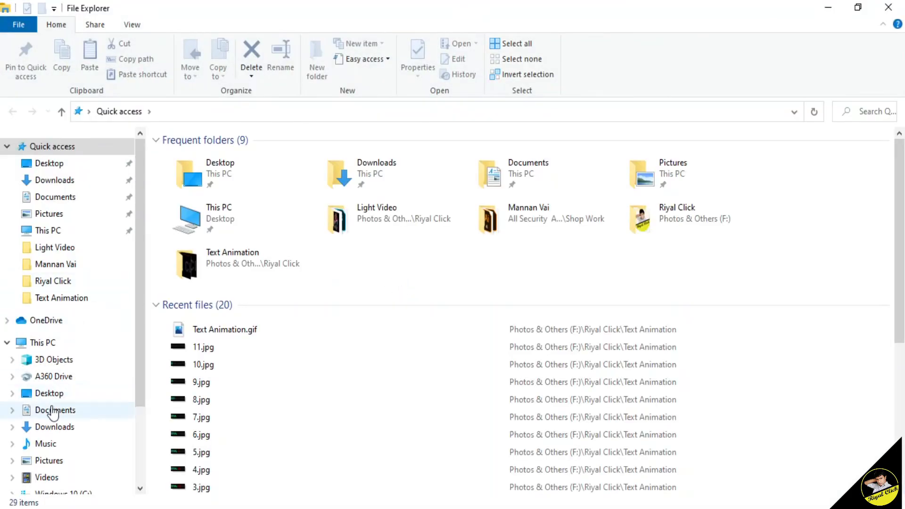
Open the exported Text-Animation.gif from the Text Animation folder in File Explorer to view the animation.
left_click(61, 298)
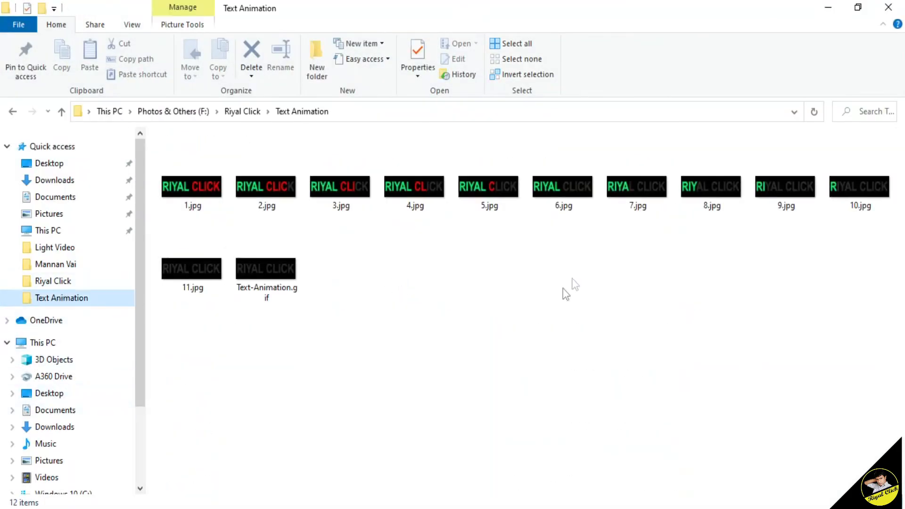
double_click(266, 278)
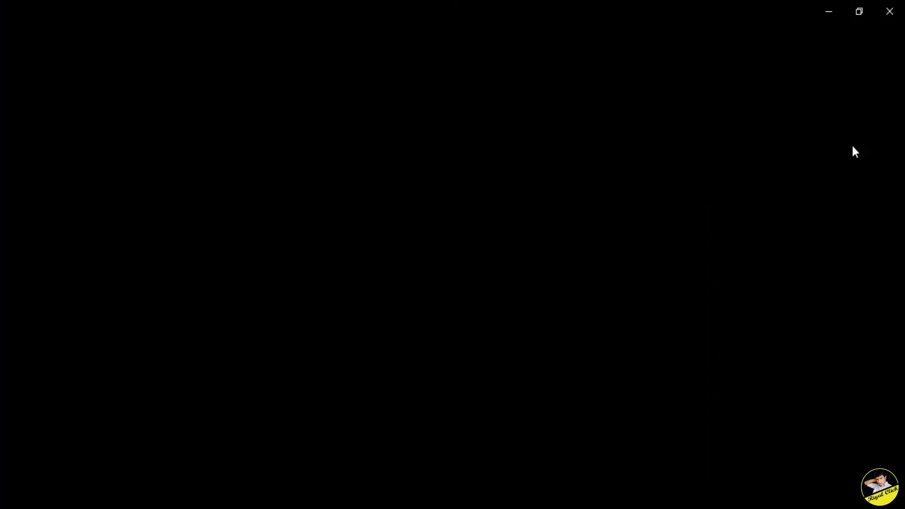